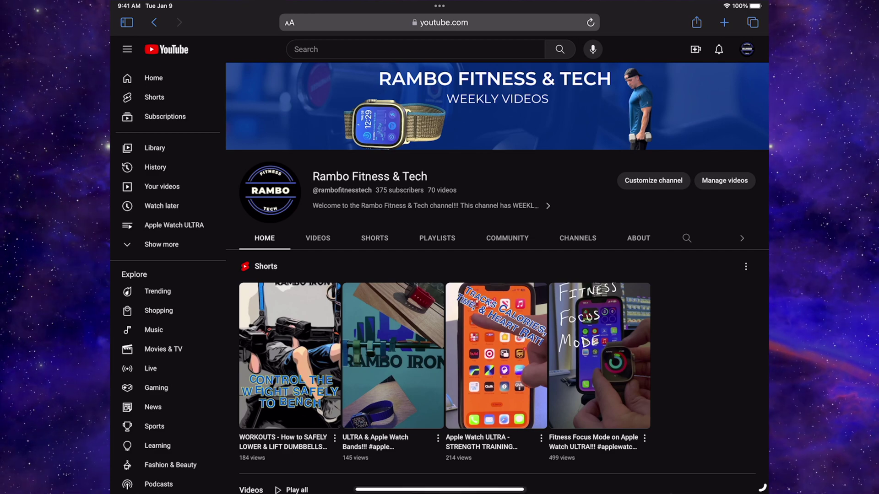
Step: Launch Final Cut Pro for iPad from the Dock and preview the Short - Fitness Focus Mode project
{"action": "left_click_drag", "start_coordinate": [440, 490], "coordinate": [440, 453]}
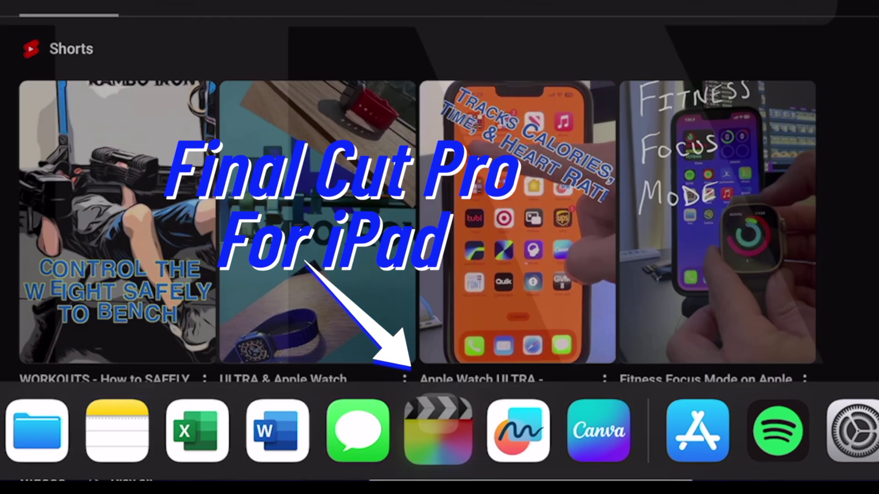
{"action": "left_click", "coordinate": [437, 412]}
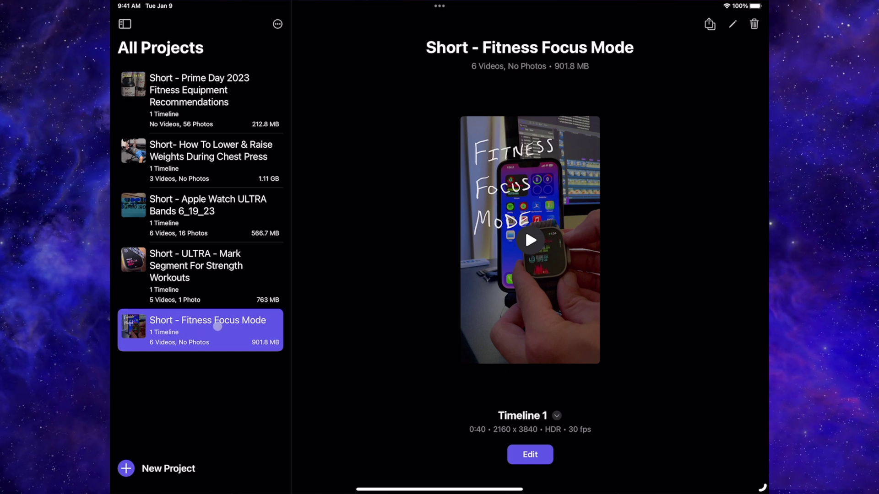
{"action": "left_click", "coordinate": [221, 279]}
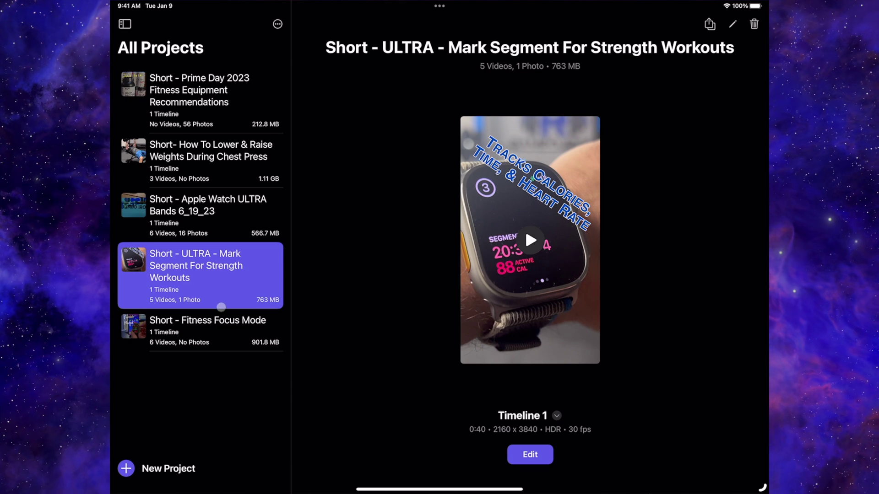
{"action": "left_click", "coordinate": [223, 338]}
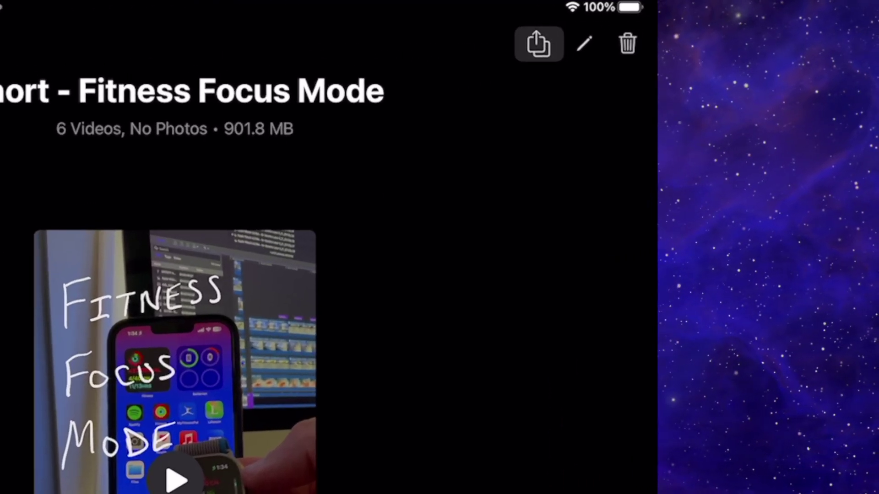
{"action": "left_click", "coordinate": [539, 44]}
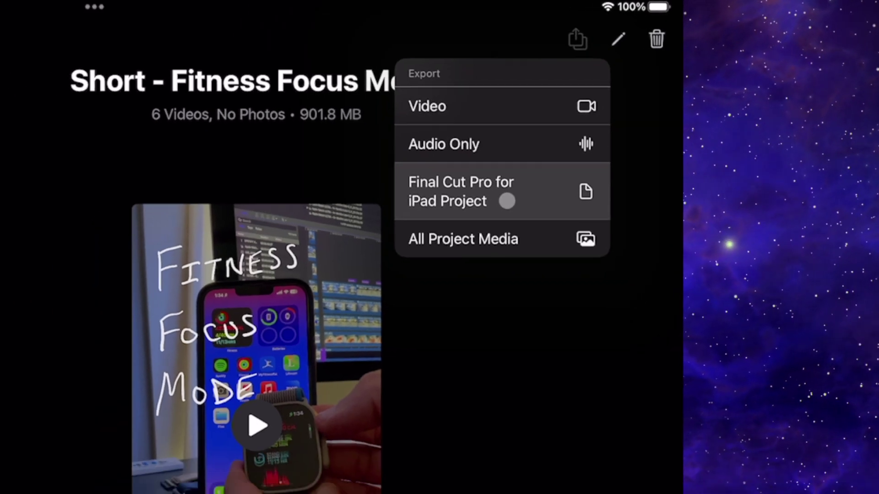
{"action": "left_click", "coordinate": [458, 227]}
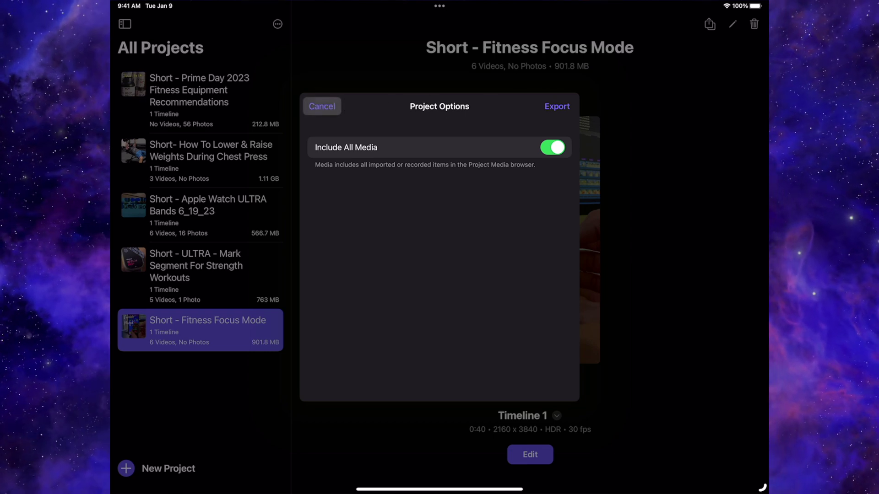
{"action": "left_click", "coordinate": [322, 106]}
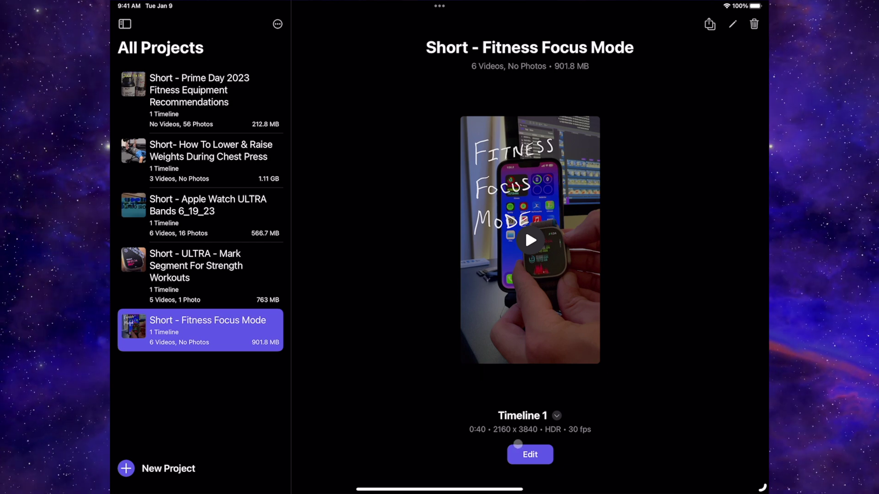
Step: Open Short - Fitness Focus Mode in the editor and check the Share export menu
{"action": "left_click", "coordinate": [524, 452]}
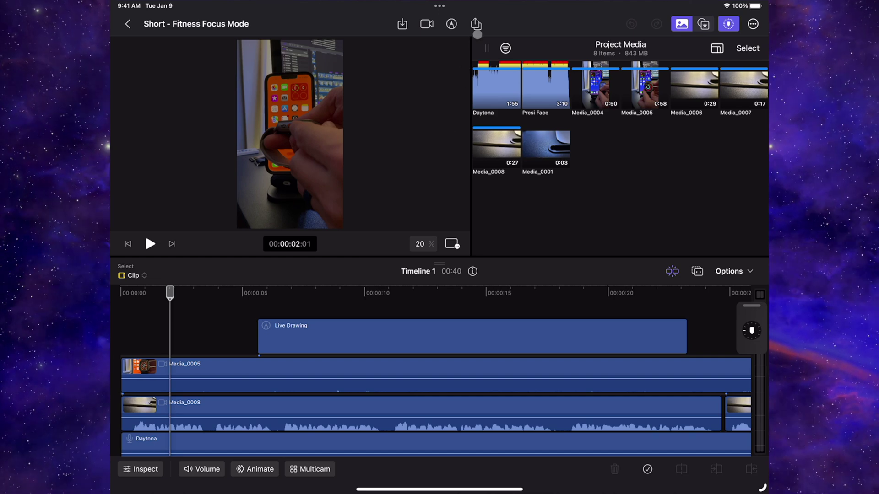
{"action": "left_click", "coordinate": [476, 24]}
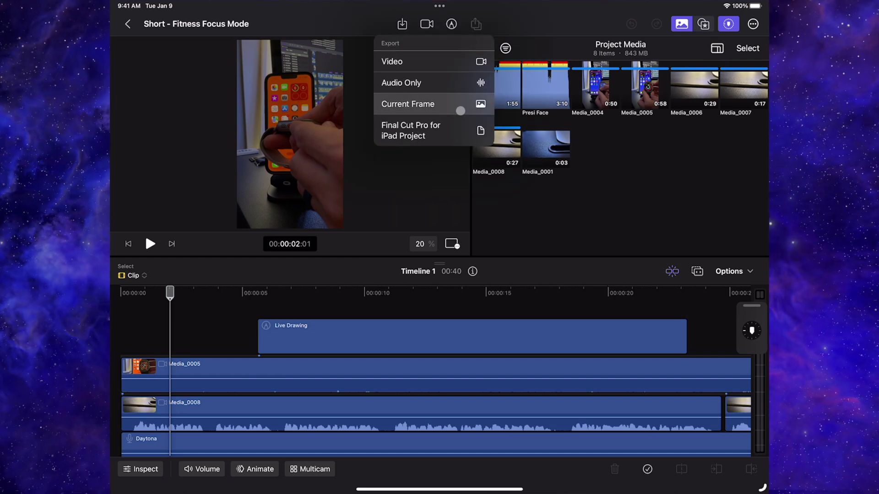
{"action": "left_click", "coordinate": [498, 38]}
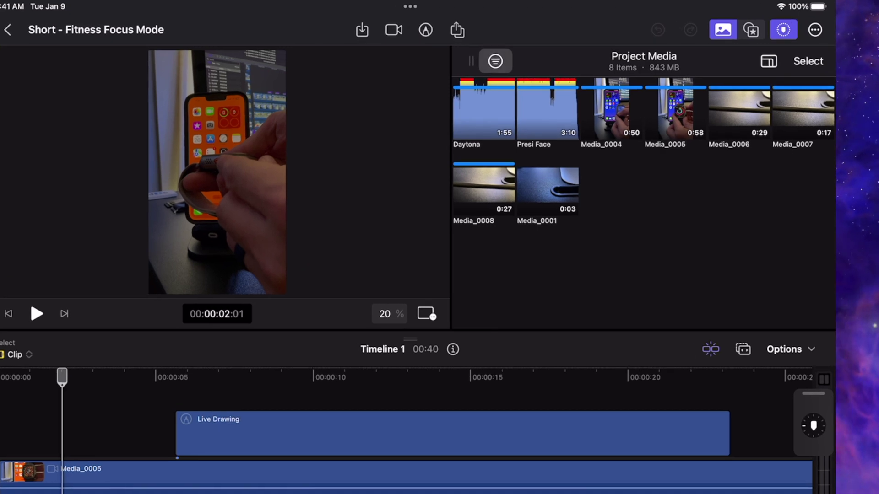
{"action": "left_click", "coordinate": [495, 60]}
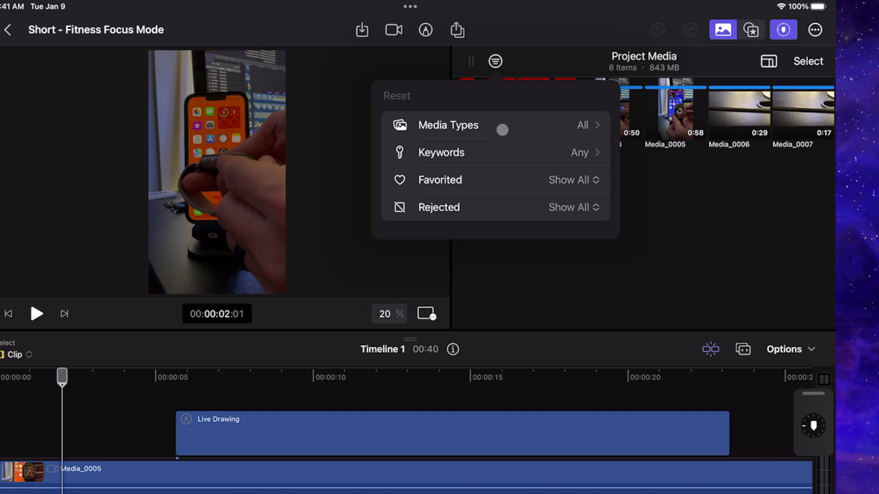
{"action": "left_click", "coordinate": [509, 152]}
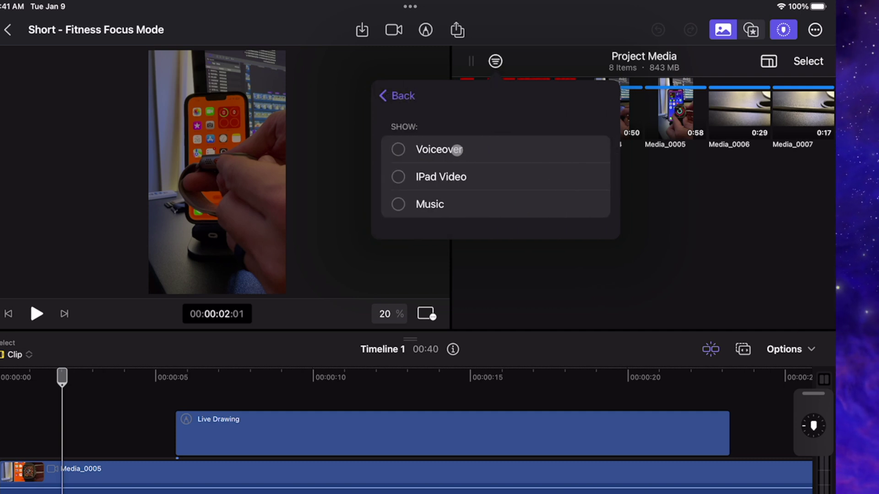
{"action": "left_click", "coordinate": [397, 95]}
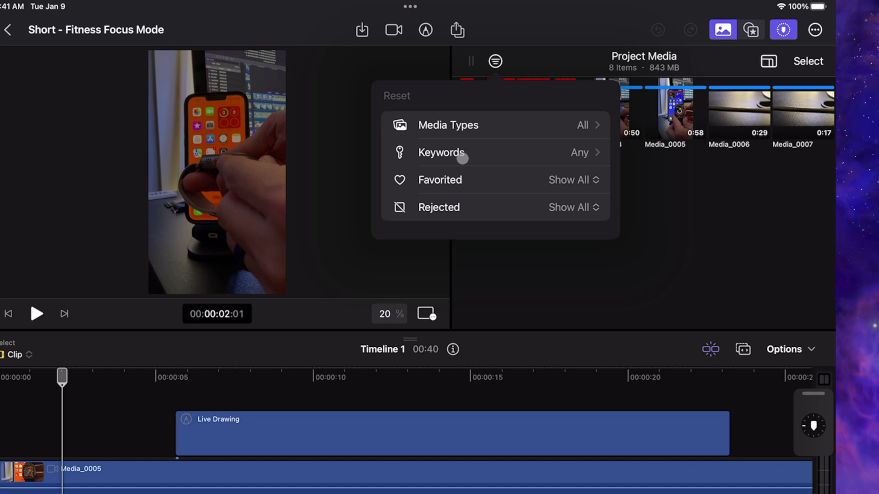
{"action": "left_click", "coordinate": [554, 160]}
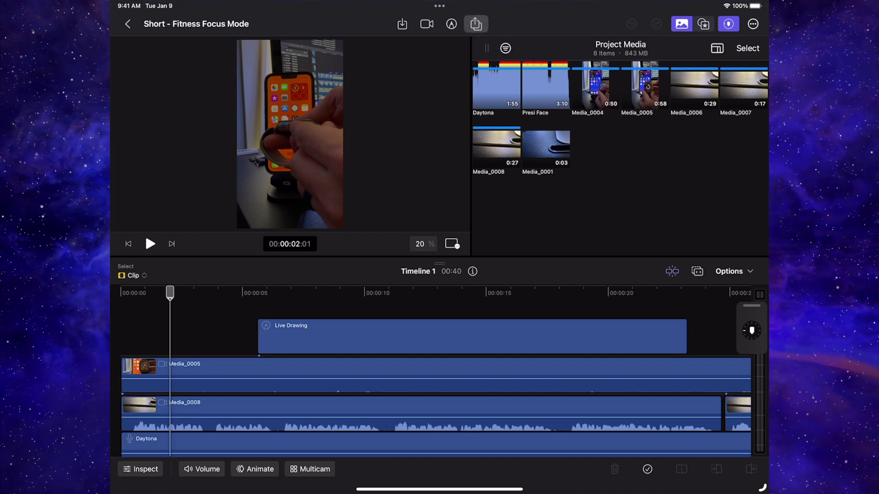
Step: Choose Share > Final Cut Pro for iPad Project and switch on Include All Media
{"action": "left_click", "coordinate": [476, 24]}
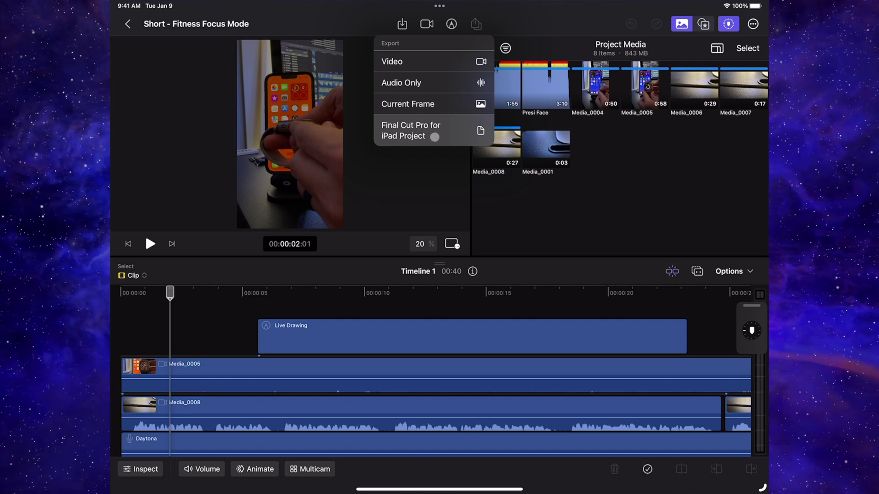
{"action": "left_click", "coordinate": [434, 136]}
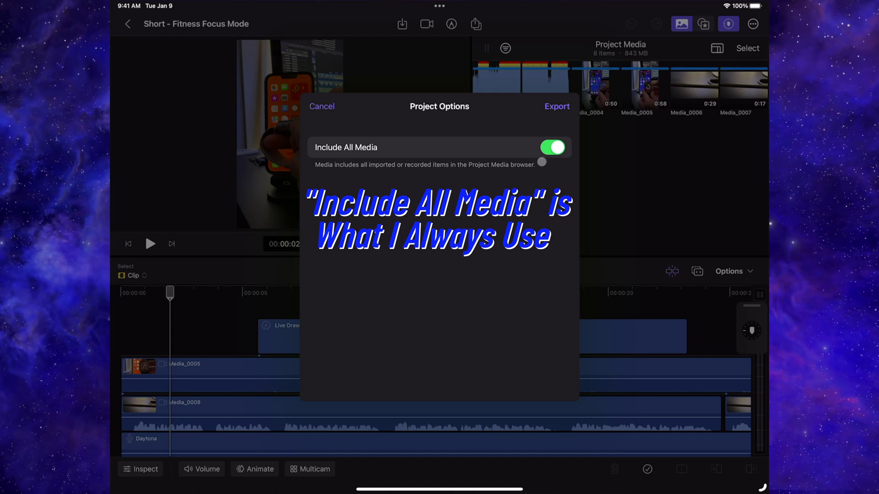
{"action": "left_click", "coordinate": [552, 147]}
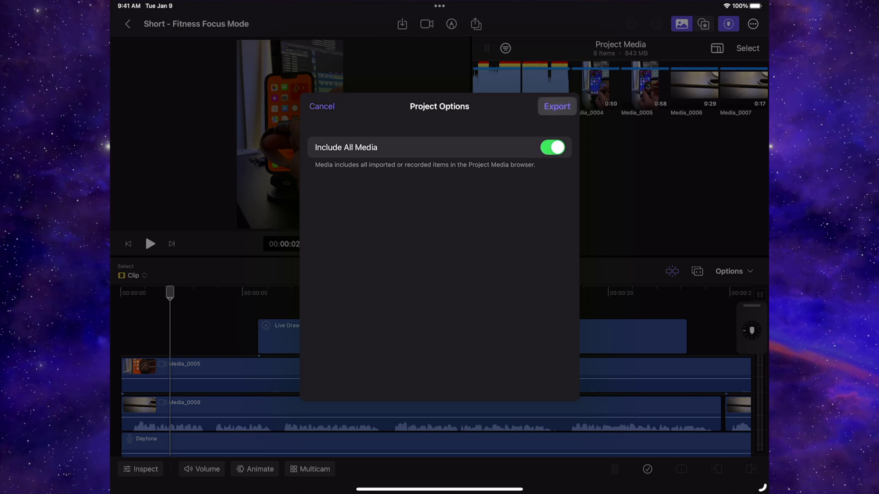
Step: Export the 903.3 MB project file and AirDrop it to the Mac
{"action": "left_click", "coordinate": [557, 106]}
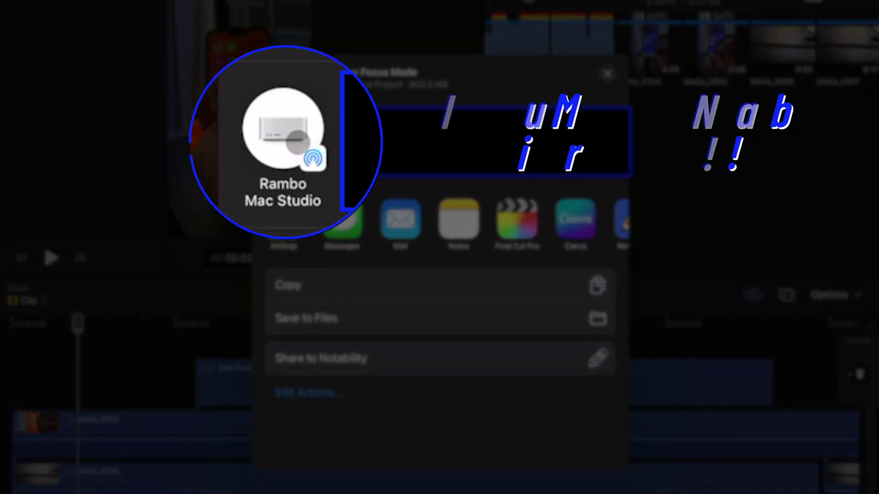
{"action": "left_click", "coordinate": [291, 141]}
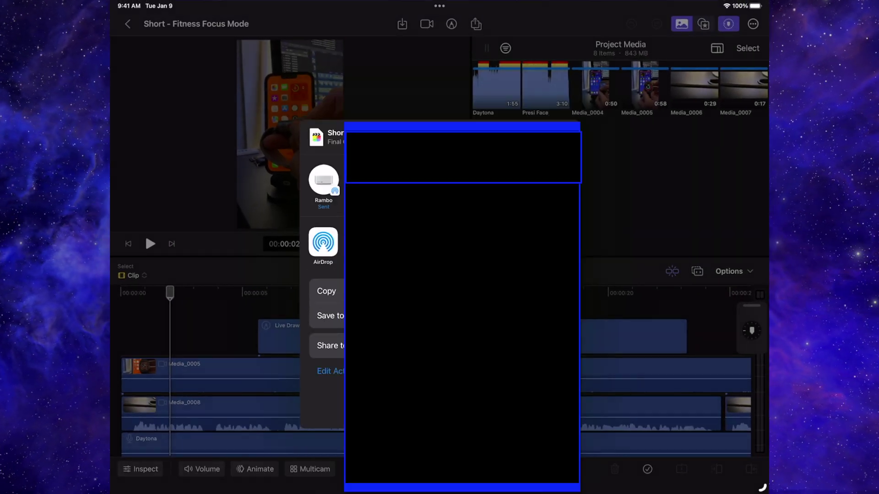
{"action": "left_click", "coordinate": [566, 137]}
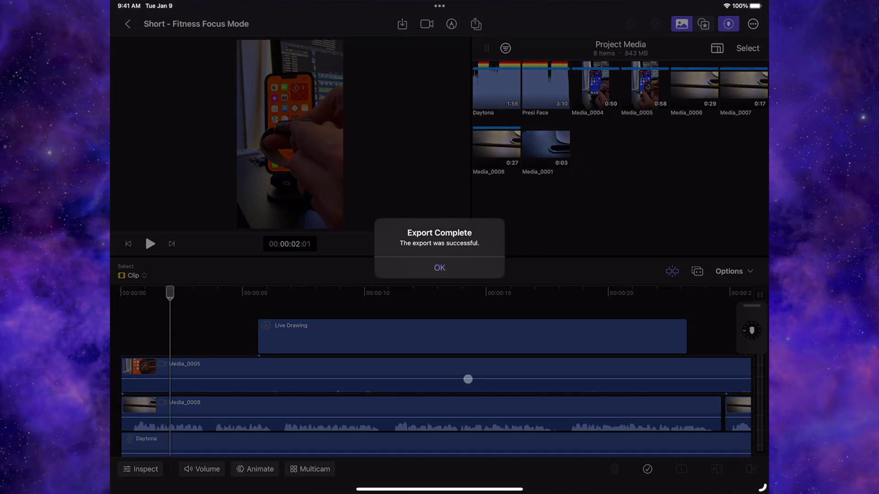
Step: Dismiss the iPad's Export Complete alert as the .fcpproj arrives on the Mac
{"action": "left_click", "coordinate": [463, 273]}
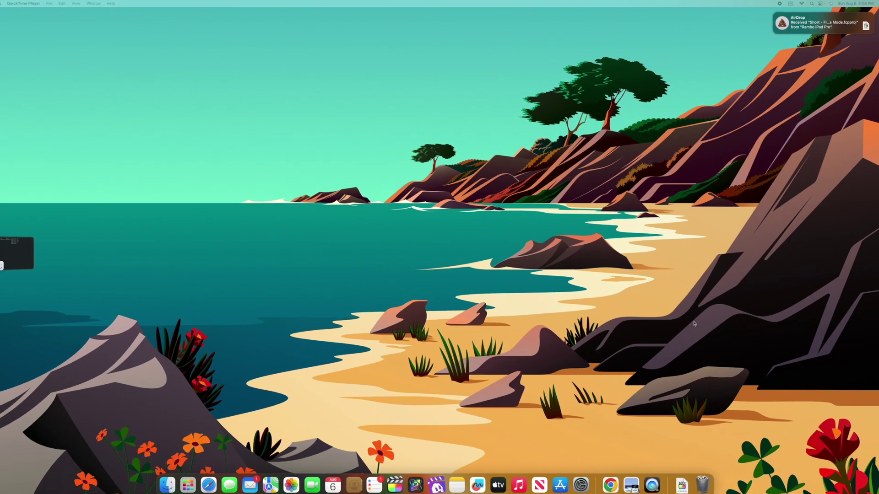
Step: Open the Downloads folder and copy Short - Fitness Focus Mode.fcpproj
{"action": "left_click", "coordinate": [680, 481]}
{"action": "left_click", "coordinate": [684, 438]}
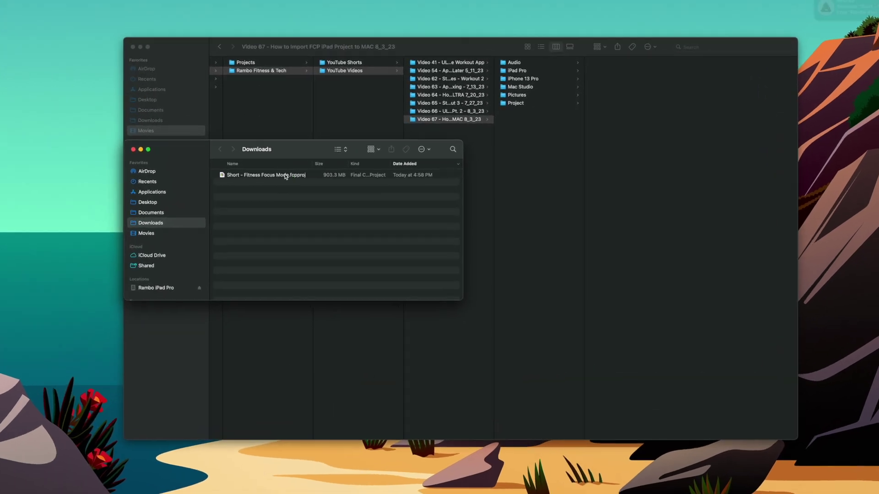
{"action": "right_click", "coordinate": [356, 156]}
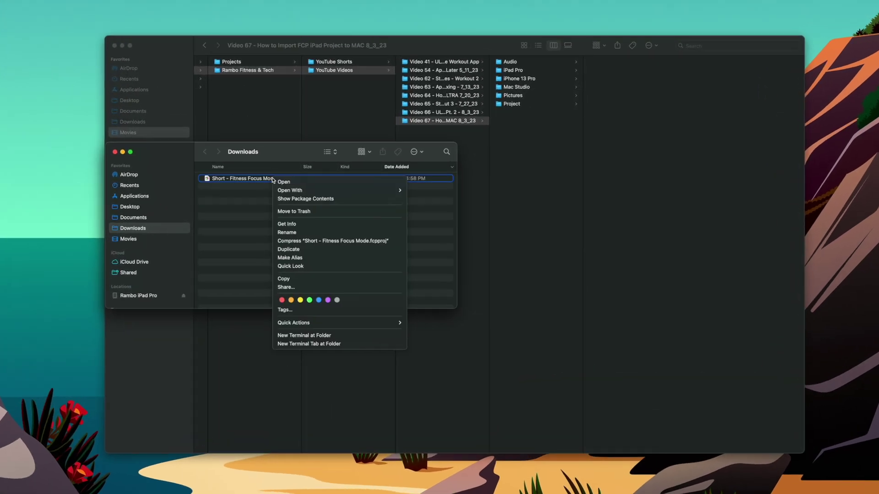
{"action": "left_click", "coordinate": [286, 279]}
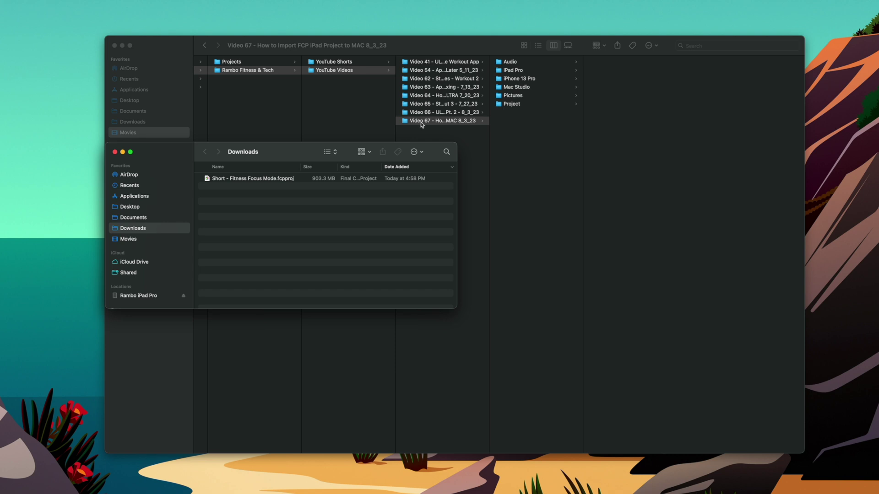
Step: Paste the project file into Video 67, close Downloads, and select the pasted copy
{"action": "right_click", "coordinate": [512, 148]}
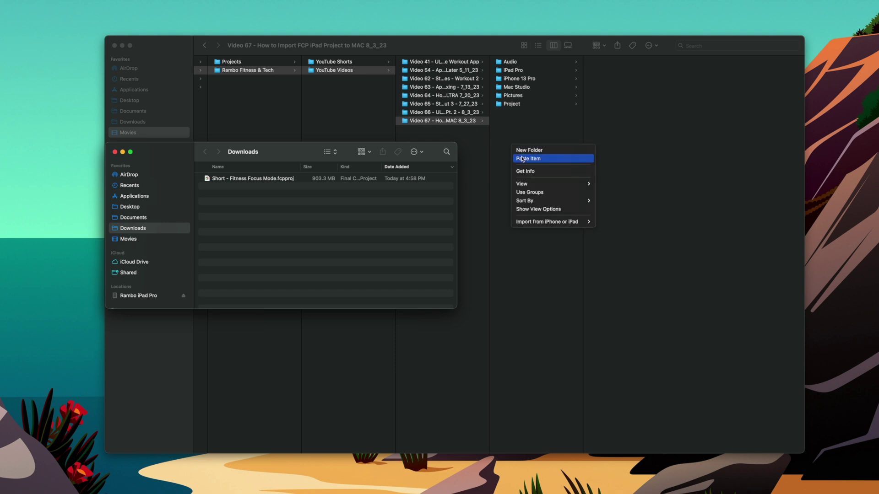
{"action": "left_click", "coordinate": [522, 159]}
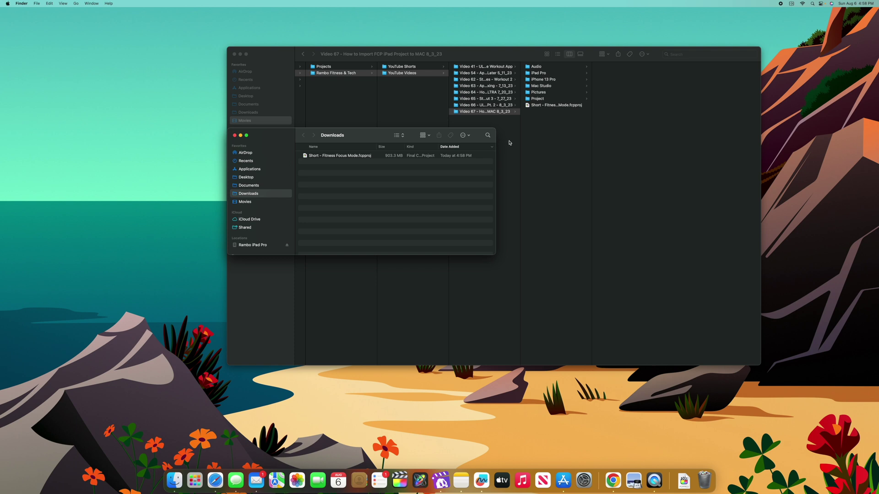
{"action": "left_click", "coordinate": [234, 137]}
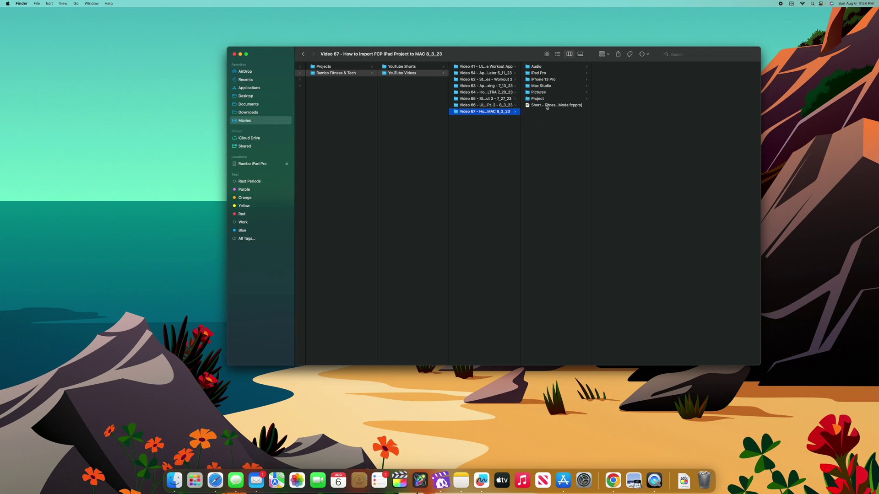
{"action": "left_click", "coordinate": [546, 106]}
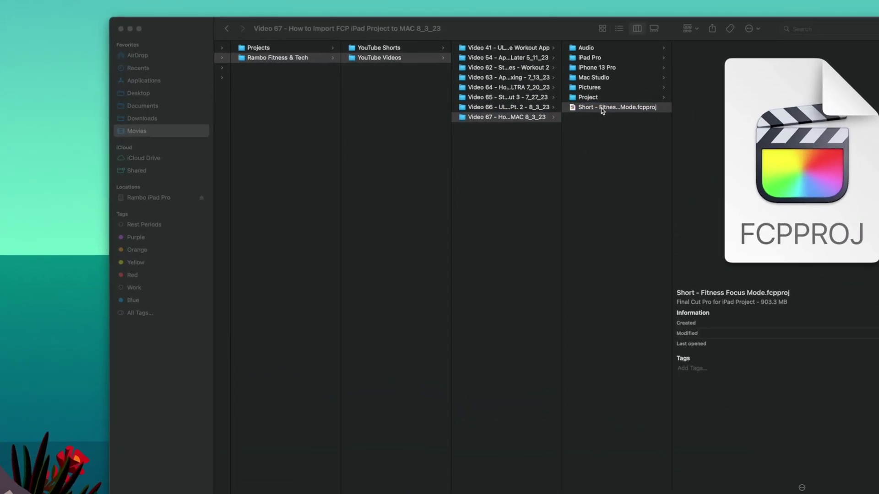
Step: Open the .fcpproj, save it as the Short - Fitness Focus Mode library, and list its 9 items
{"action": "double_click", "coordinate": [601, 108]}
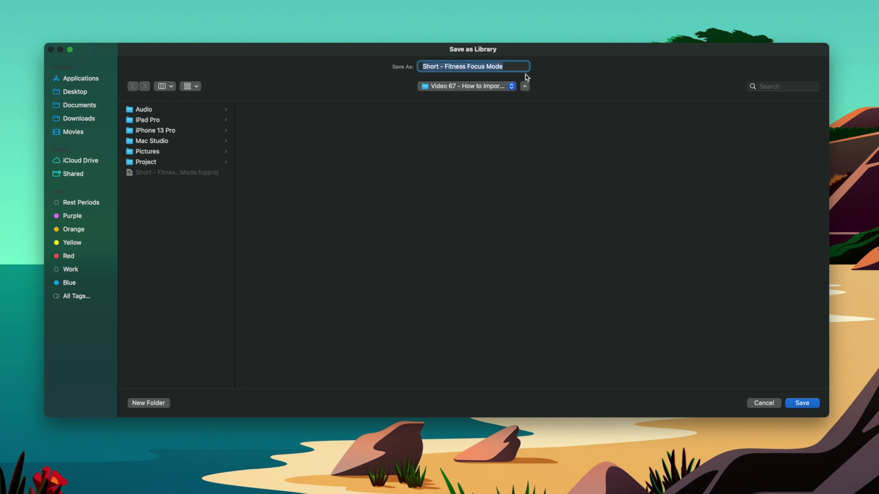
{"action": "left_click", "coordinate": [803, 405]}
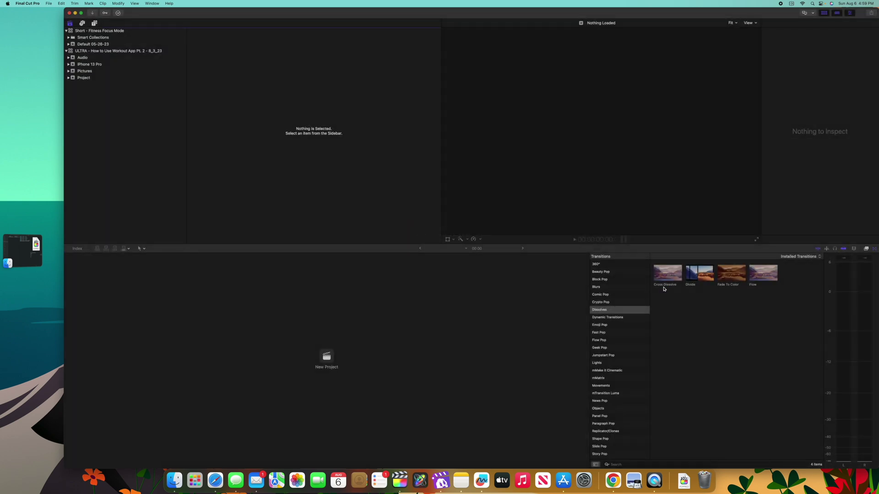
{"action": "left_click", "coordinate": [104, 31]}
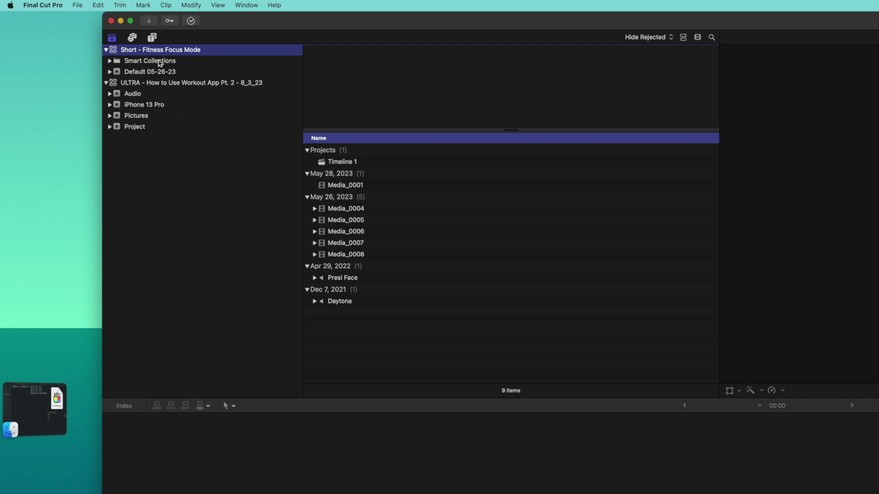
Step: Expand the Default 05-26-23 event and browse its iPad Video, Music and Voiceover collections
{"action": "left_click", "coordinate": [134, 64]}
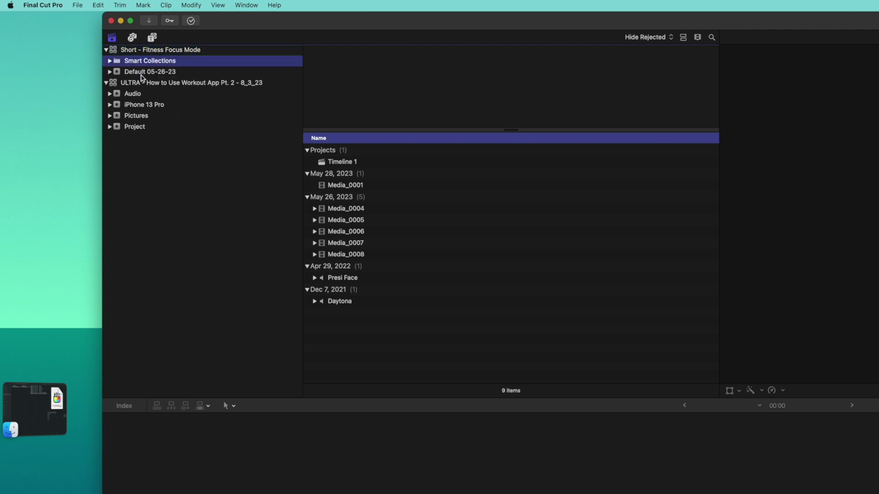
{"action": "left_click", "coordinate": [142, 74]}
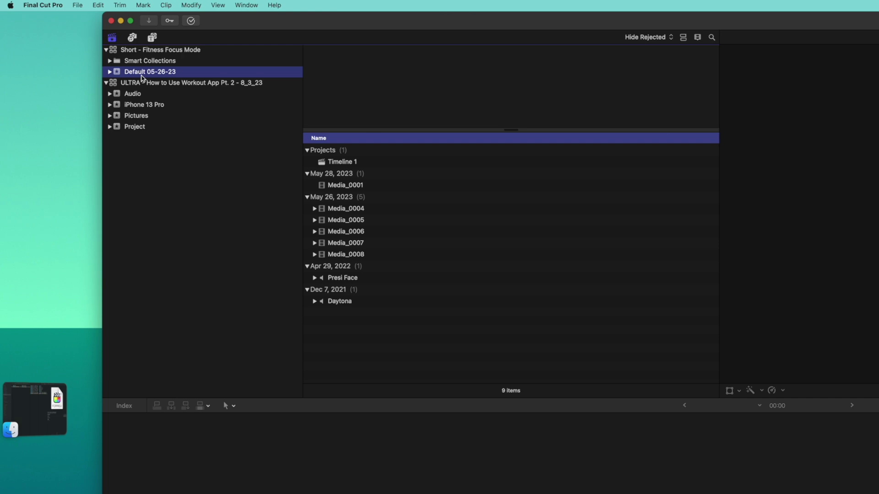
{"action": "left_click", "coordinate": [110, 72]}
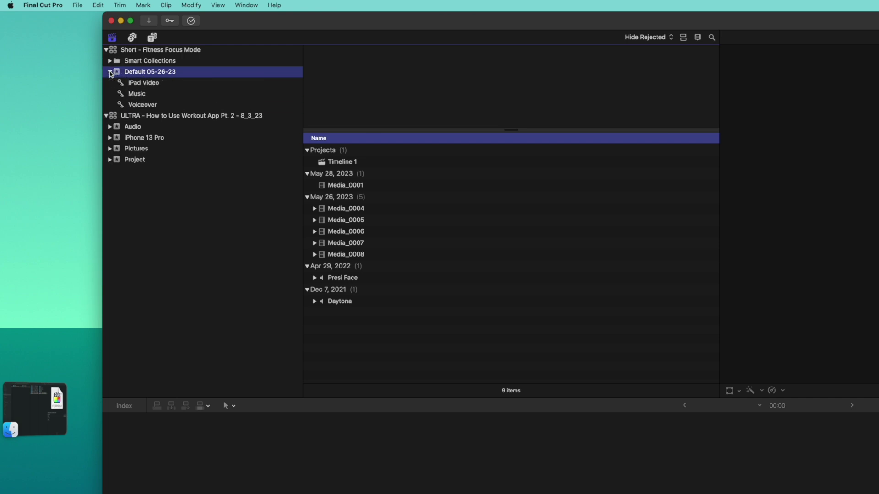
{"action": "left_click", "coordinate": [142, 85]}
{"action": "left_click", "coordinate": [137, 94]}
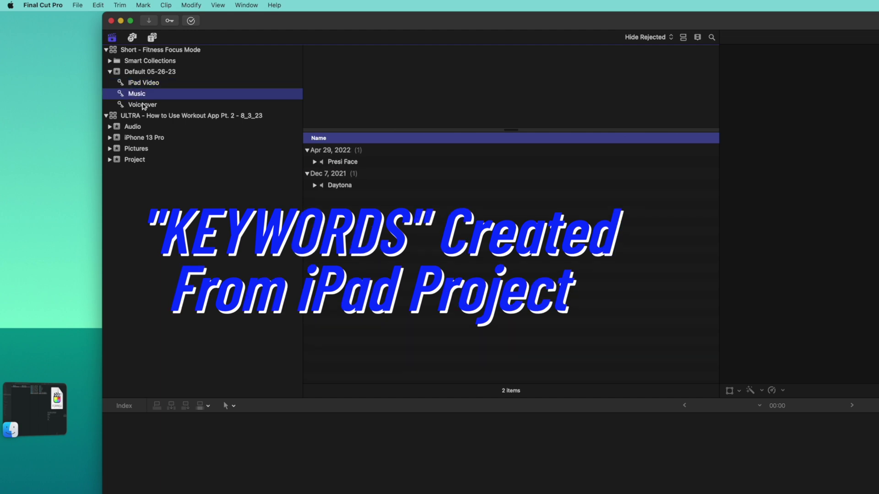
{"action": "left_click", "coordinate": [143, 106]}
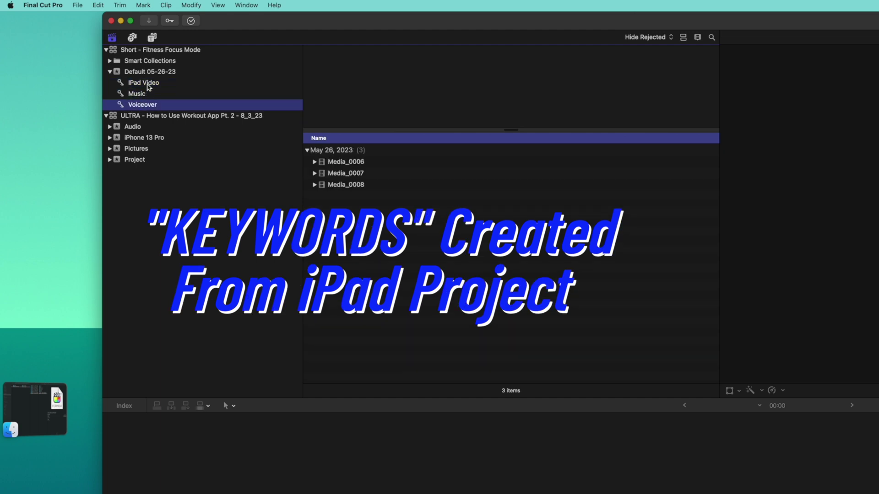
{"action": "left_click", "coordinate": [147, 86]}
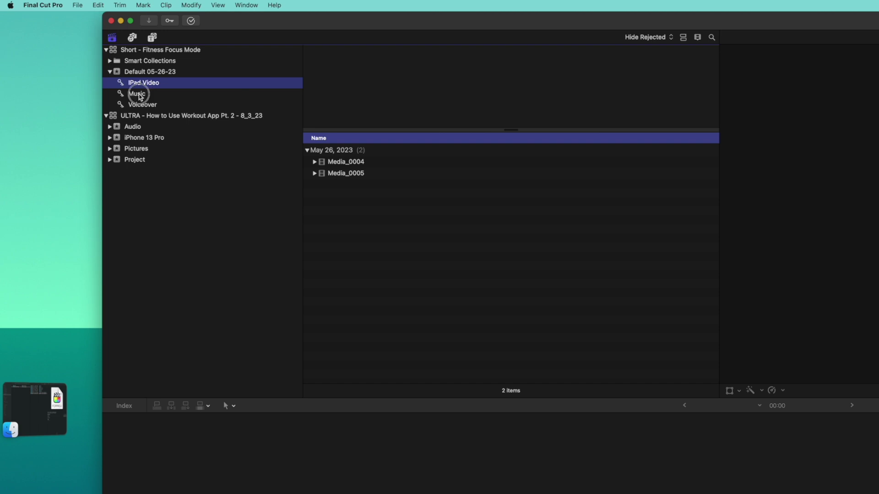
Step: Recheck the Music, Voiceover and iPad Video collections, then list all 9 event clips
{"action": "left_click", "coordinate": [136, 94]}
{"action": "left_click", "coordinate": [150, 114]}
{"action": "left_click", "coordinate": [139, 95]}
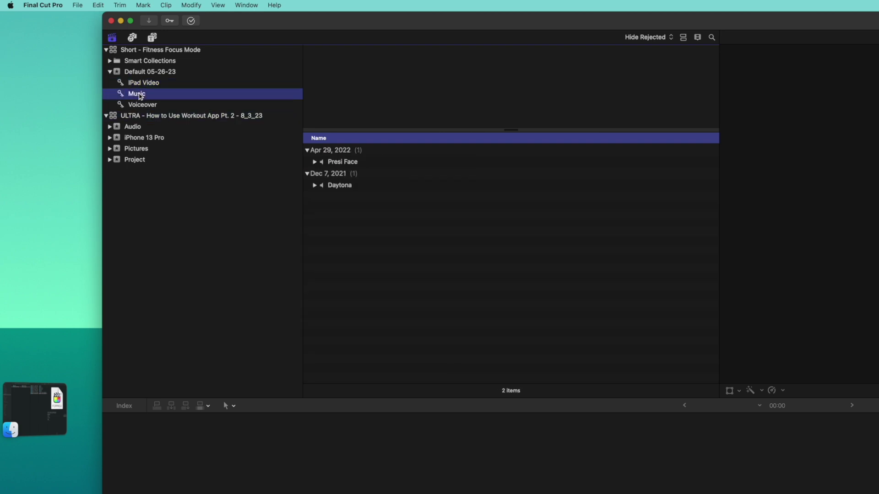
{"action": "left_click", "coordinate": [140, 82]}
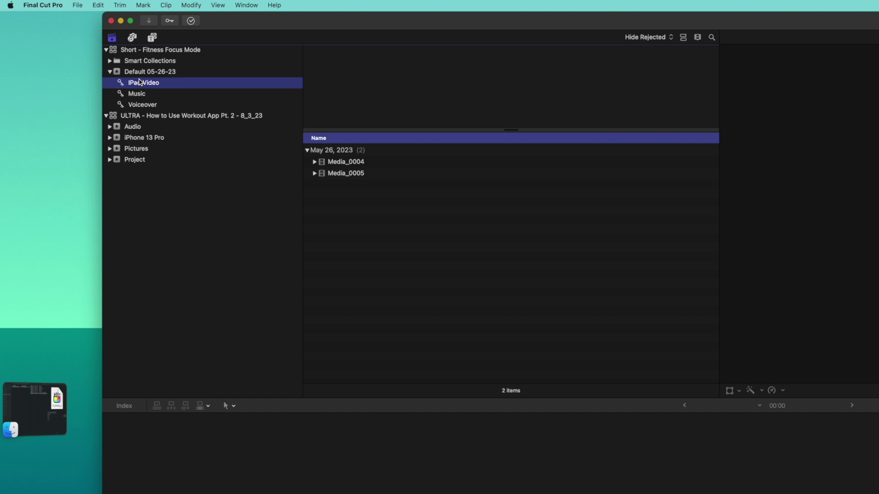
{"action": "left_click", "coordinate": [145, 93]}
{"action": "left_click", "coordinate": [146, 105]}
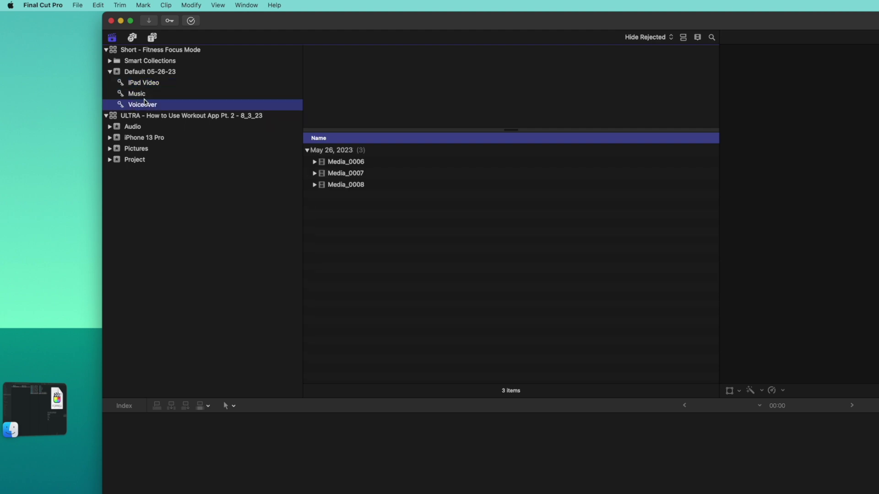
{"action": "left_click", "coordinate": [141, 93]}
{"action": "left_click", "coordinate": [142, 83]}
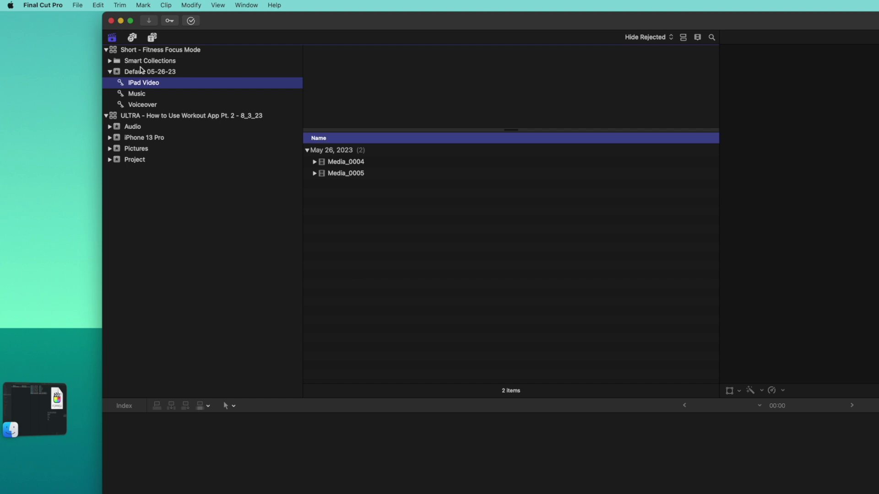
{"action": "left_click", "coordinate": [142, 71]}
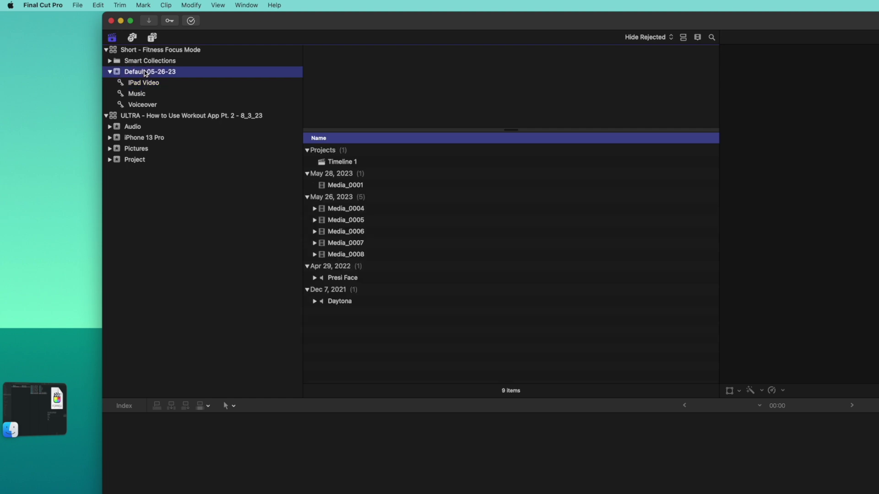
Step: Open Timeline 1, play it from near the start, and stop at 10:16
{"action": "double_click", "coordinate": [346, 163]}
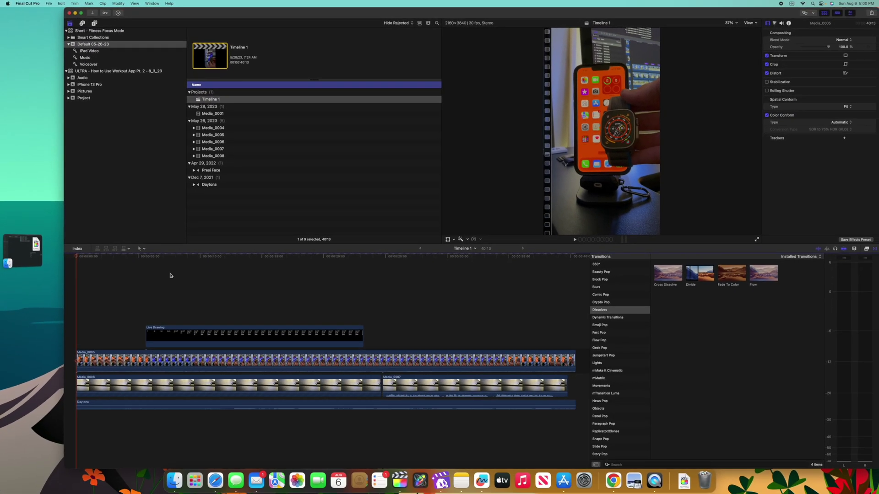
{"action": "left_click", "coordinate": [96, 298]}
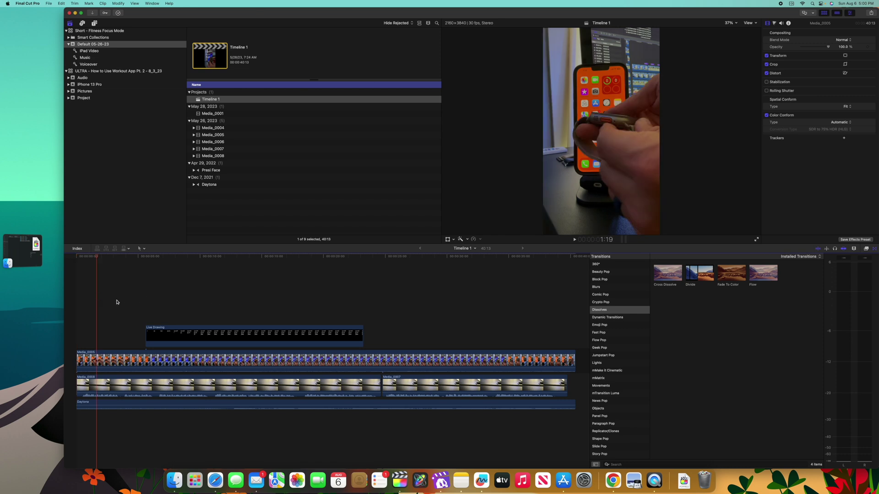
{"action": "key", "text": "space"}
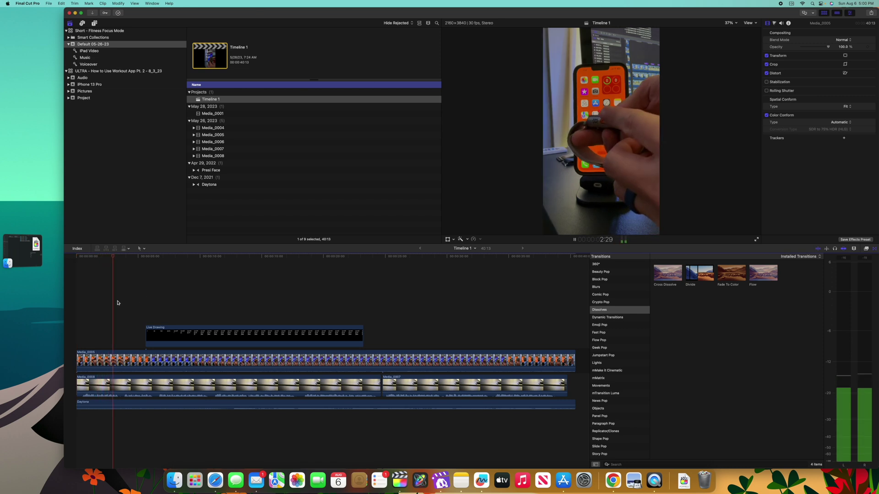
{"action": "left_click", "coordinate": [173, 319]}
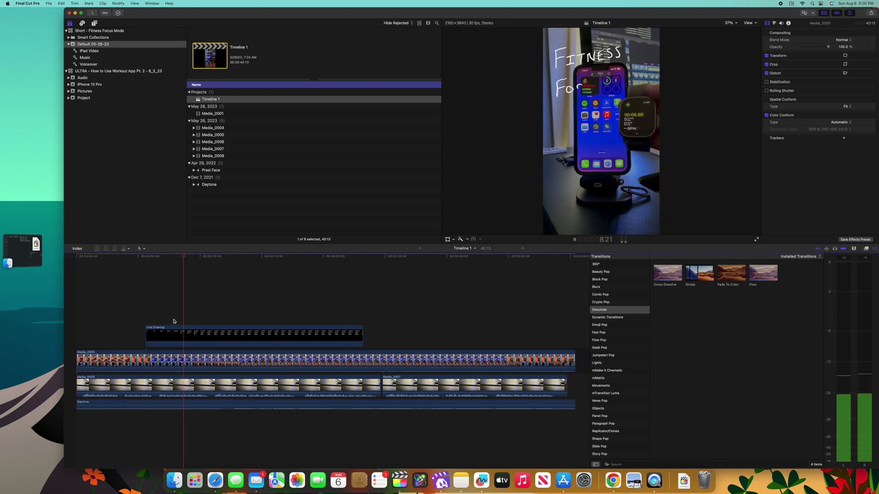
{"action": "key", "text": "space"}
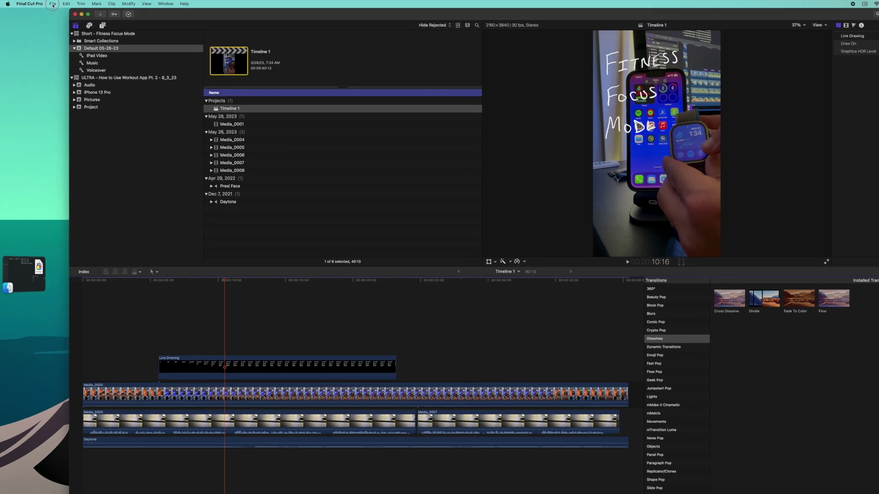
{"action": "left_click", "coordinate": [48, 3]}
{"action": "mouse_move", "coordinate": [43, 4]}
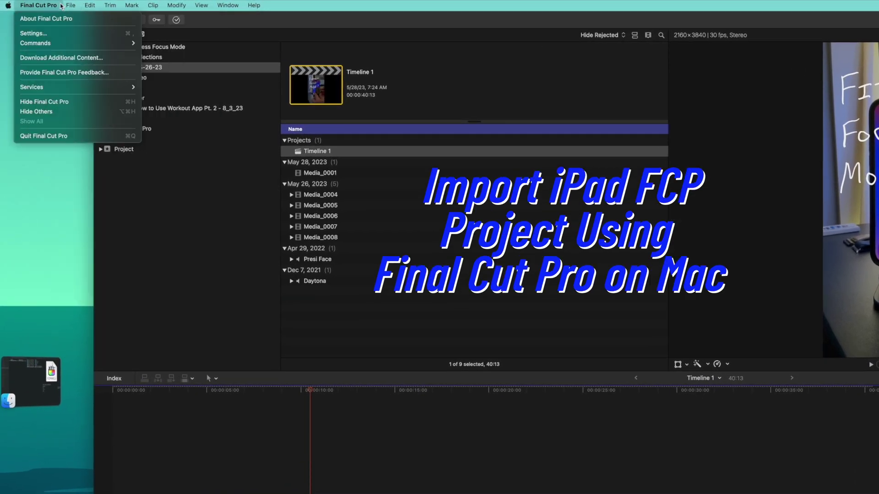
{"action": "mouse_move", "coordinate": [71, 5]}
{"action": "mouse_move", "coordinate": [155, 70]}
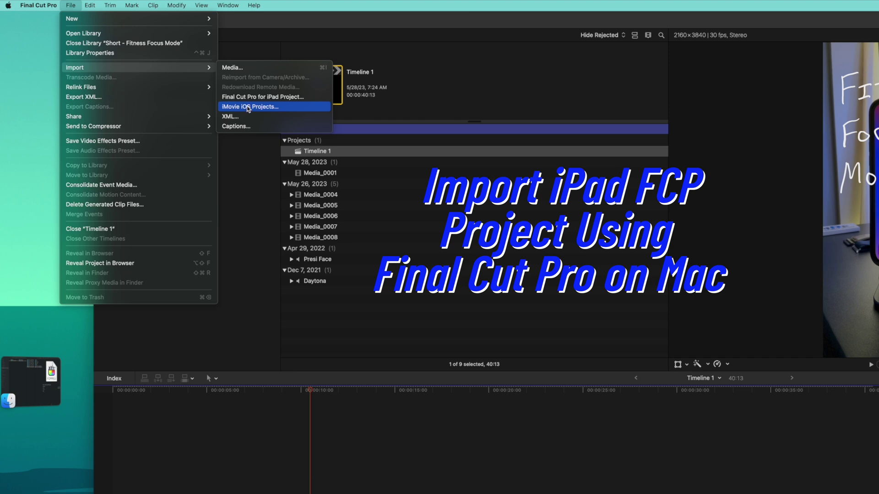
{"action": "left_click", "coordinate": [281, 97]}
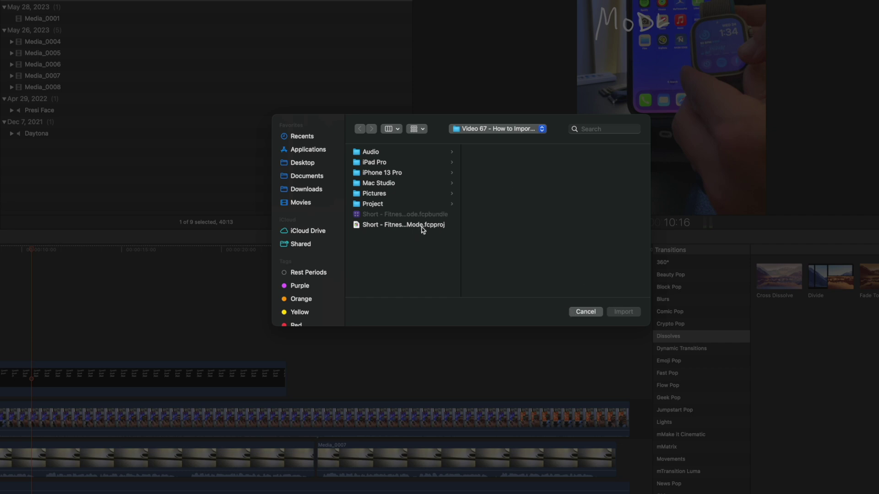
{"action": "left_click", "coordinate": [585, 312]}
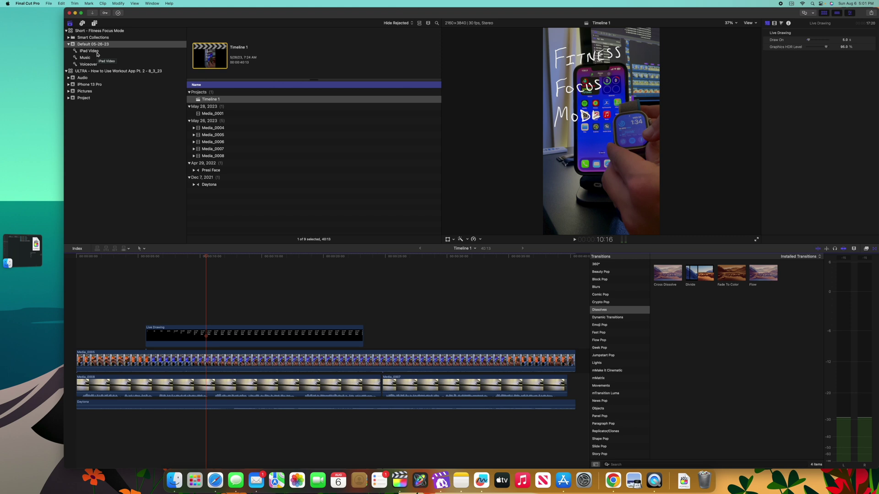
Step: Resume Timeline 1 playback and select the Live Drawing clip
{"action": "key", "text": "space"}
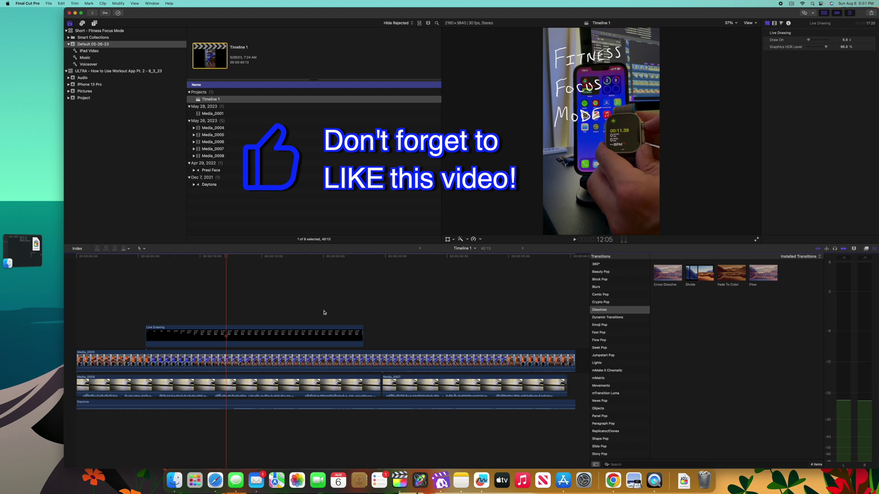
{"action": "left_click", "coordinate": [305, 333]}
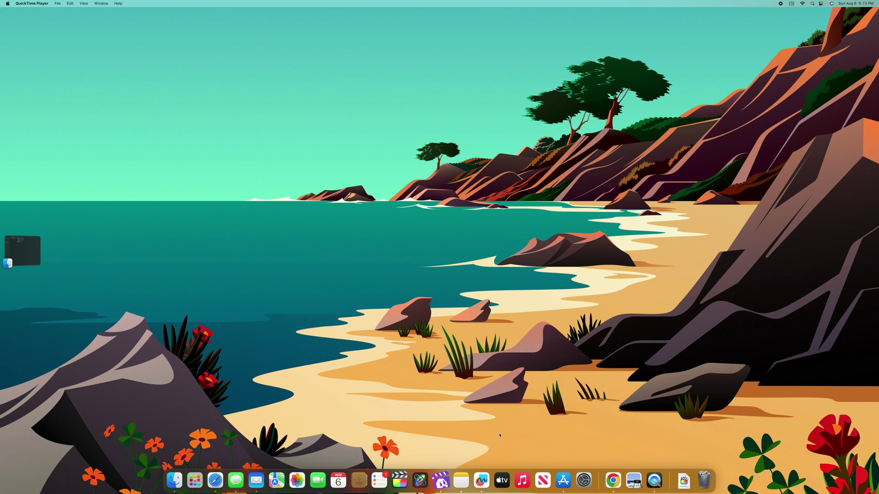
Step: Open Short - Fitness Focus Mode.fcpproj from the Downloads folder in a Finder window
{"action": "left_click", "coordinate": [500, 436]}
{"action": "left_click", "coordinate": [684, 479]}
{"action": "left_click", "coordinate": [685, 437]}
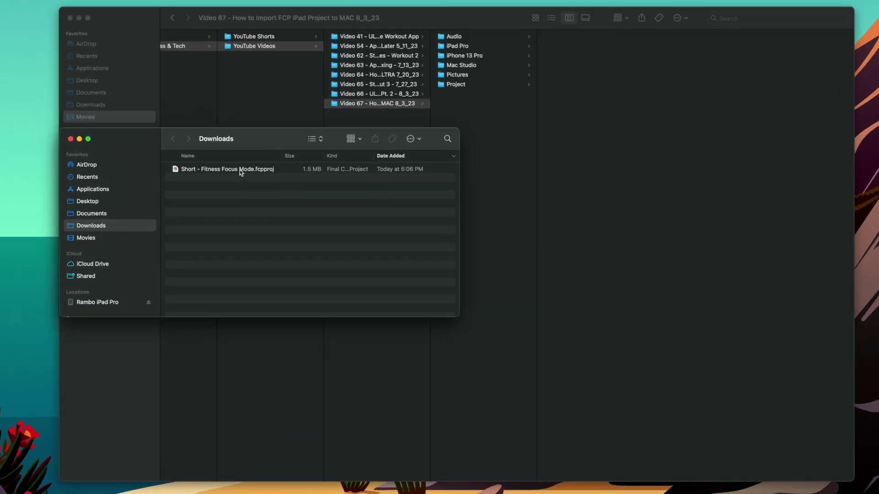
{"action": "right_click", "coordinate": [286, 165]}
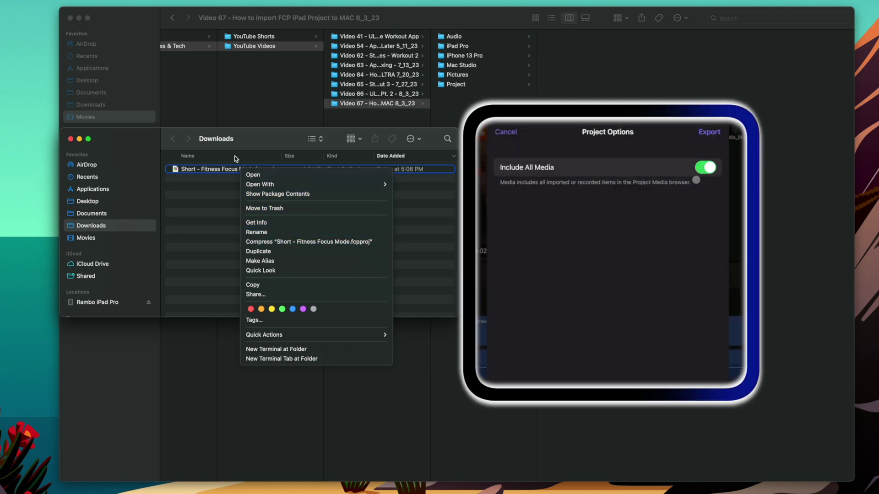
{"action": "left_click", "coordinate": [238, 139]}
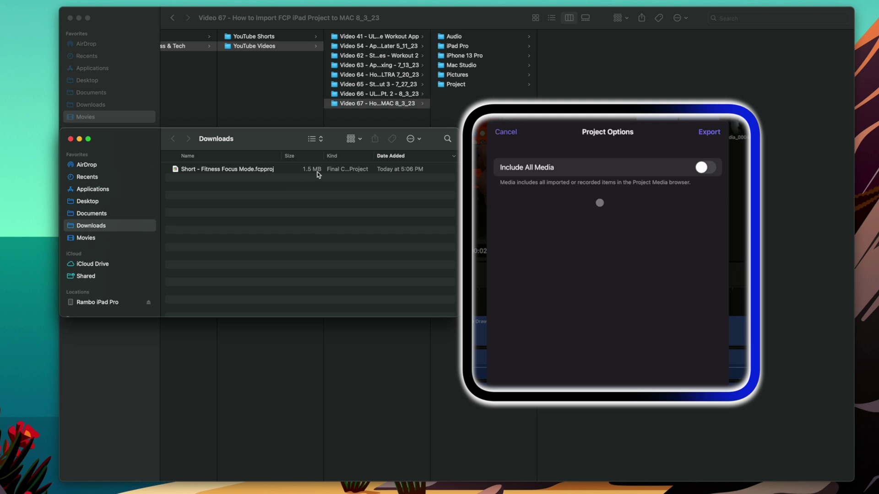
{"action": "left_click", "coordinate": [251, 169]}
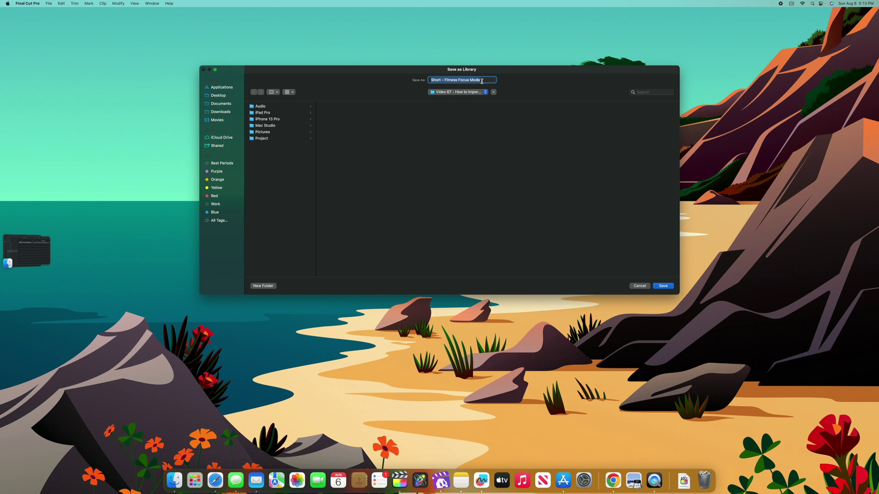
Step: Save the Short - Fitness Focus Mode library in Video 67 and expand its Default 05-26-23 event
{"action": "left_click", "coordinate": [663, 286]}
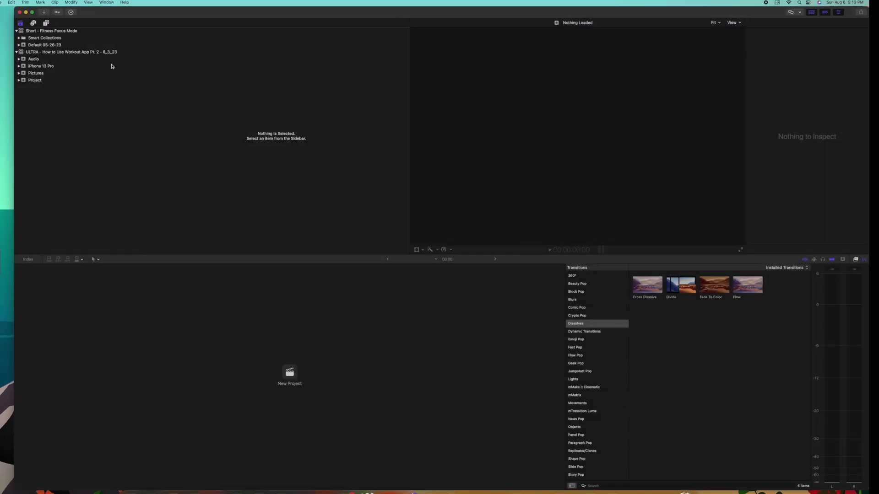
{"action": "left_click", "coordinate": [48, 31]}
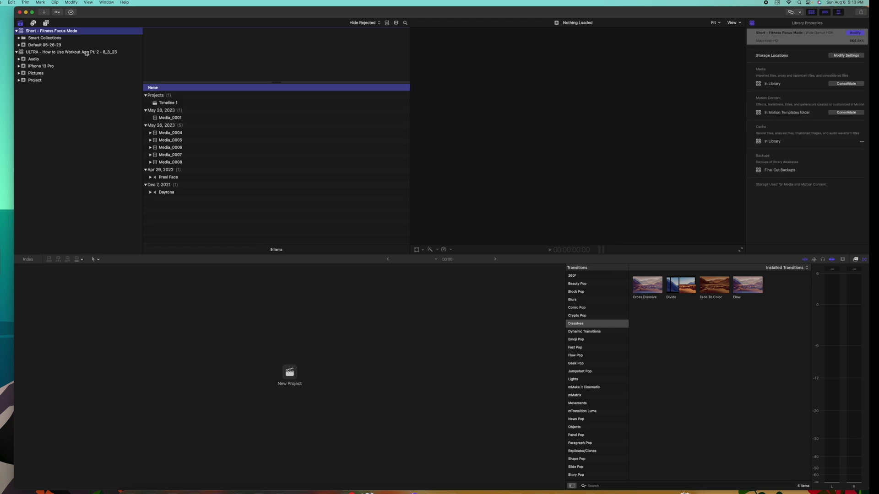
{"action": "left_click", "coordinate": [36, 45]}
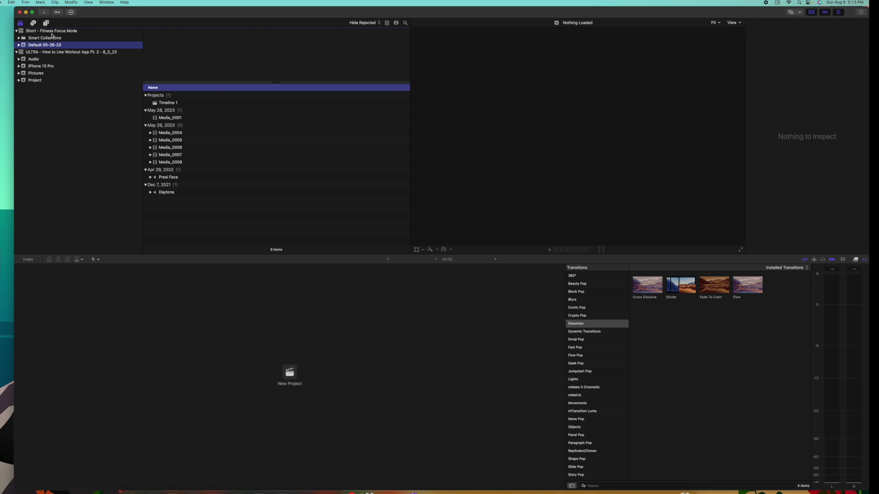
{"action": "left_click", "coordinate": [19, 45]}
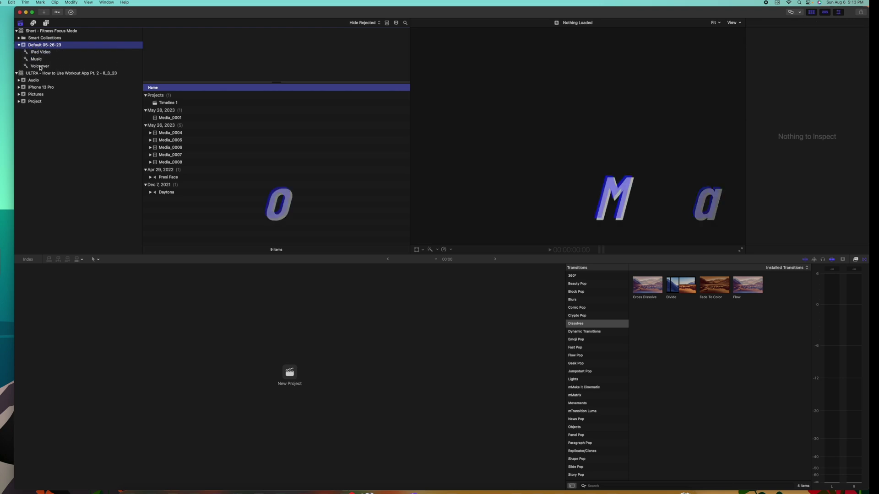
Step: Open and play Timeline 1, then scrub to about 21 seconds and past the Live Drawing clip
{"action": "left_click", "coordinate": [177, 104]}
{"action": "double_click", "coordinate": [177, 103]}
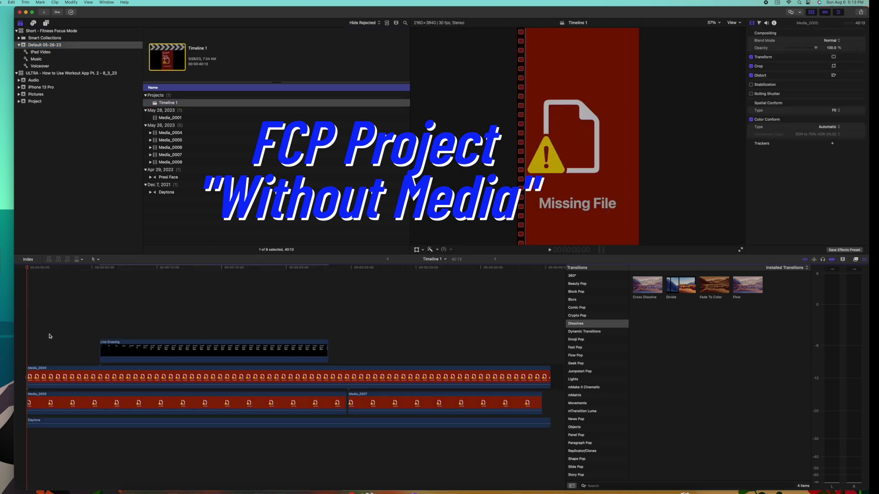
{"action": "key", "text": "space"}
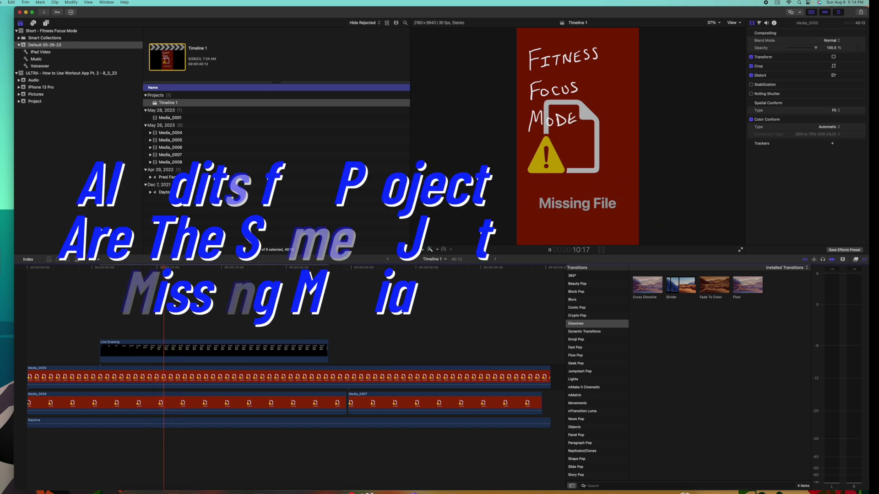
{"action": "left_click", "coordinate": [241, 315]}
{"action": "key", "text": "space"}
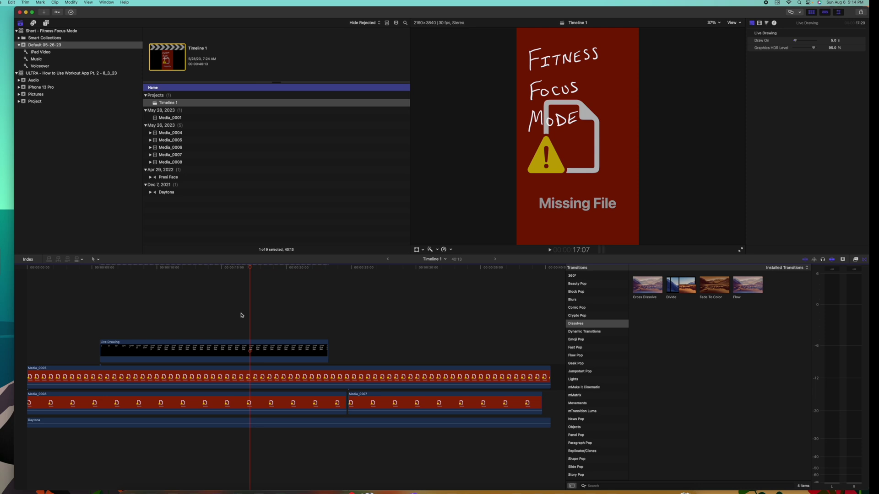
{"action": "left_click", "coordinate": [302, 319]}
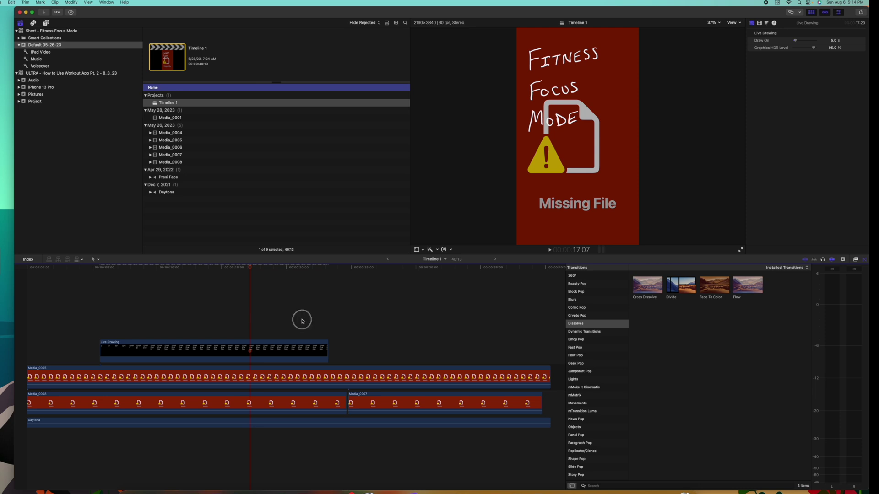
{"action": "left_click", "coordinate": [381, 316]}
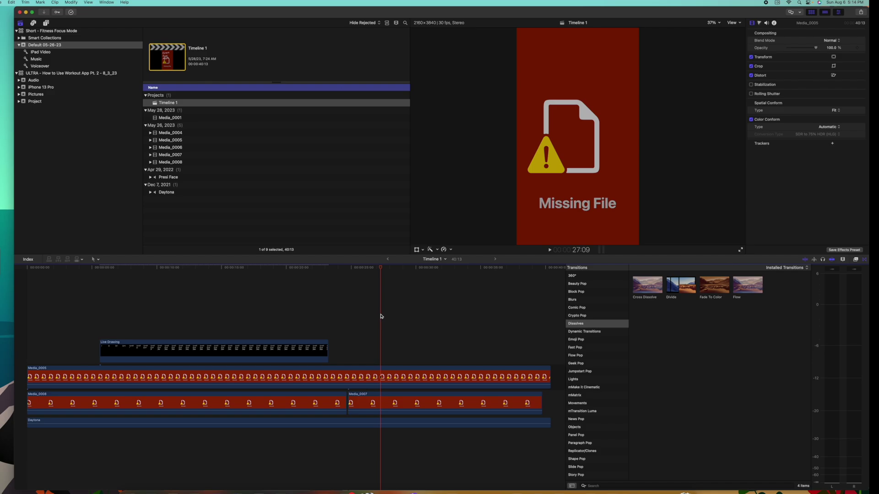